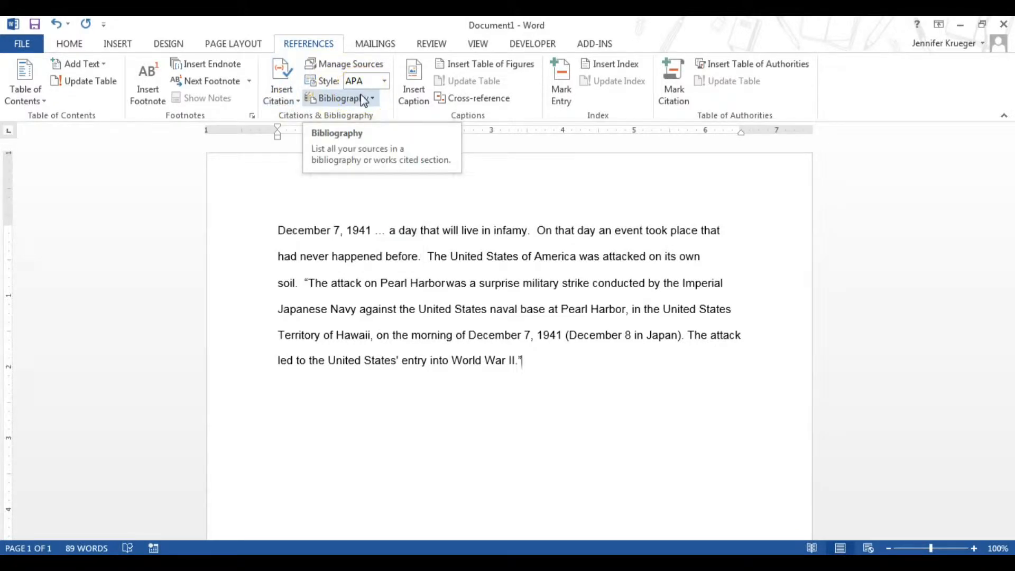
pyautogui.click(493, 317)
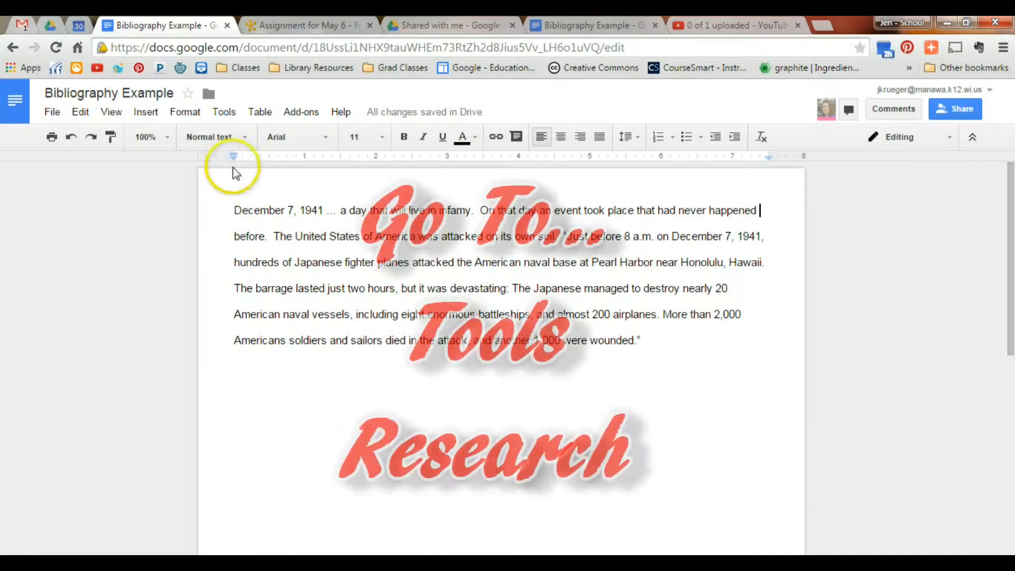
# Open the Research tool for the Bibliography Example document and set its search scope to Everything.
pyautogui.click(233, 113)
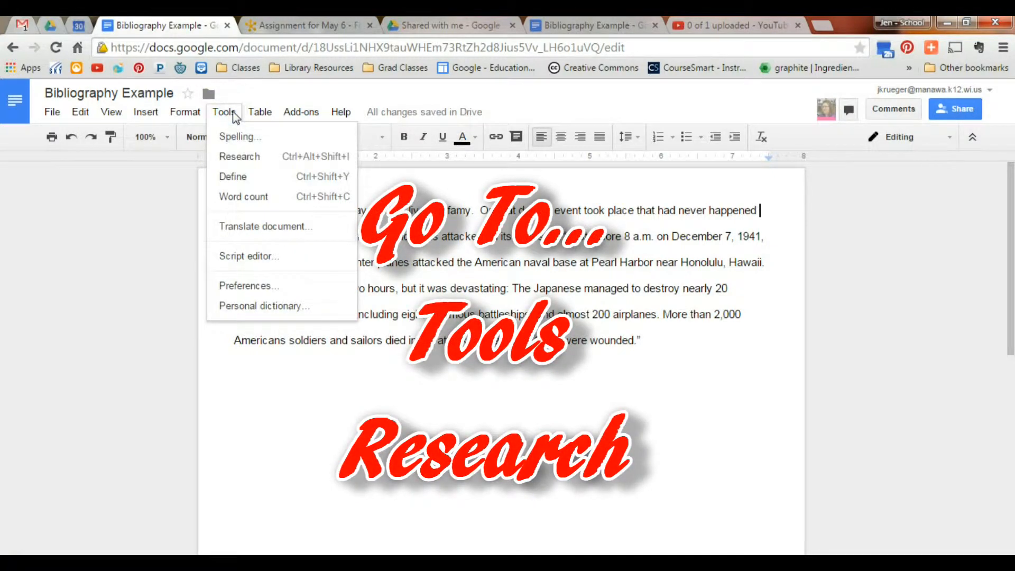
pyautogui.click(245, 155)
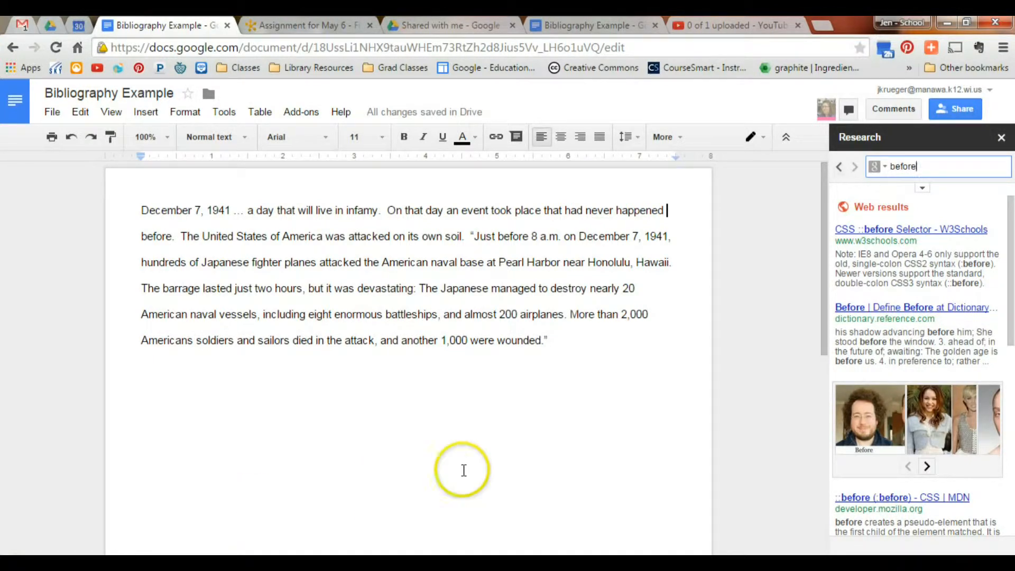
pyautogui.click(885, 166)
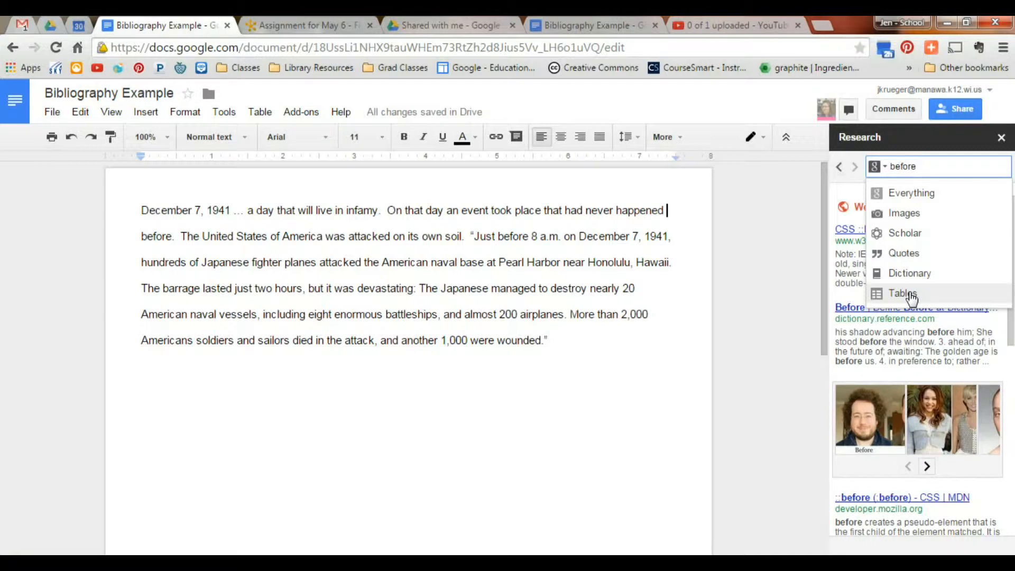
pyautogui.click(931, 194)
# Replace the research query with "Pearl Harbor Bombing" and search for it.
pyautogui.moveTo(924, 165); pyautogui.dragTo(854, 167)
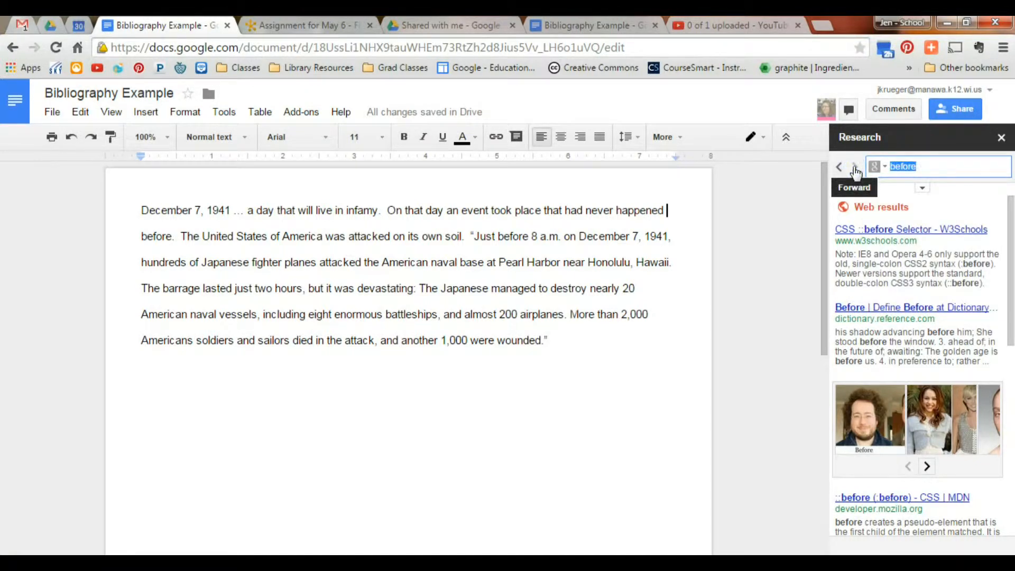
pyautogui.write('Pear')
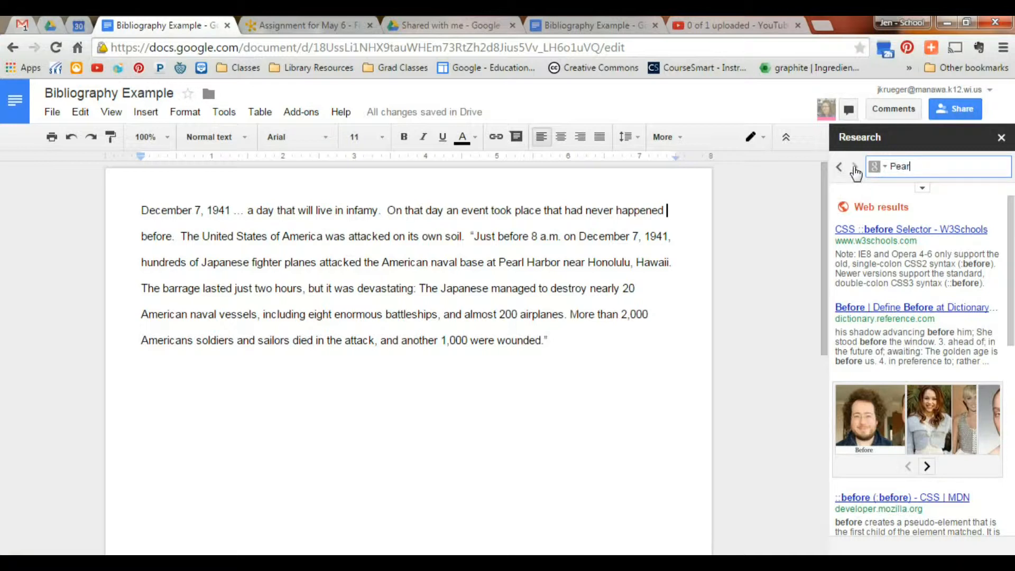
pyautogui.write('l Harbo ')
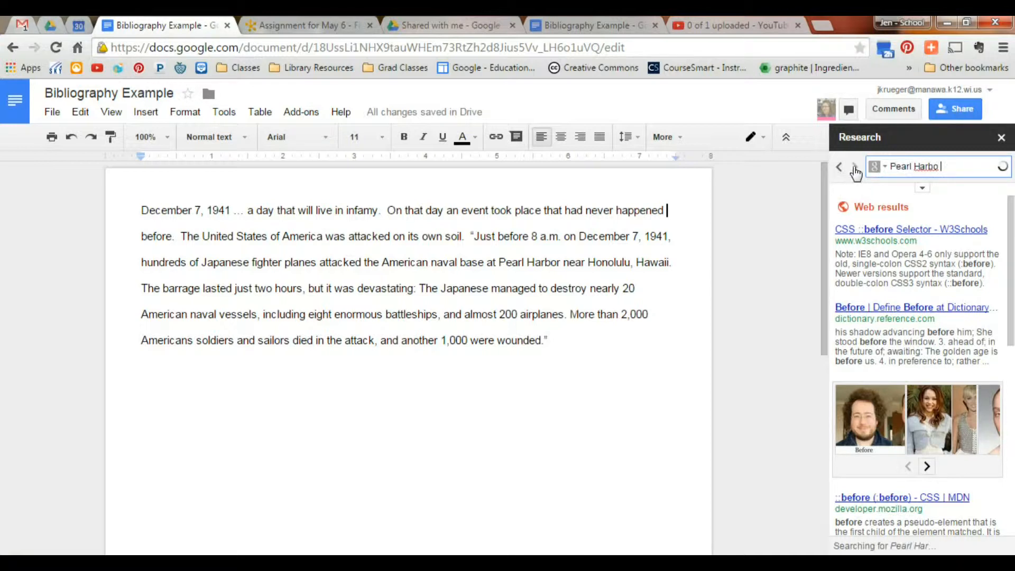
pyautogui.write('r Bomi')
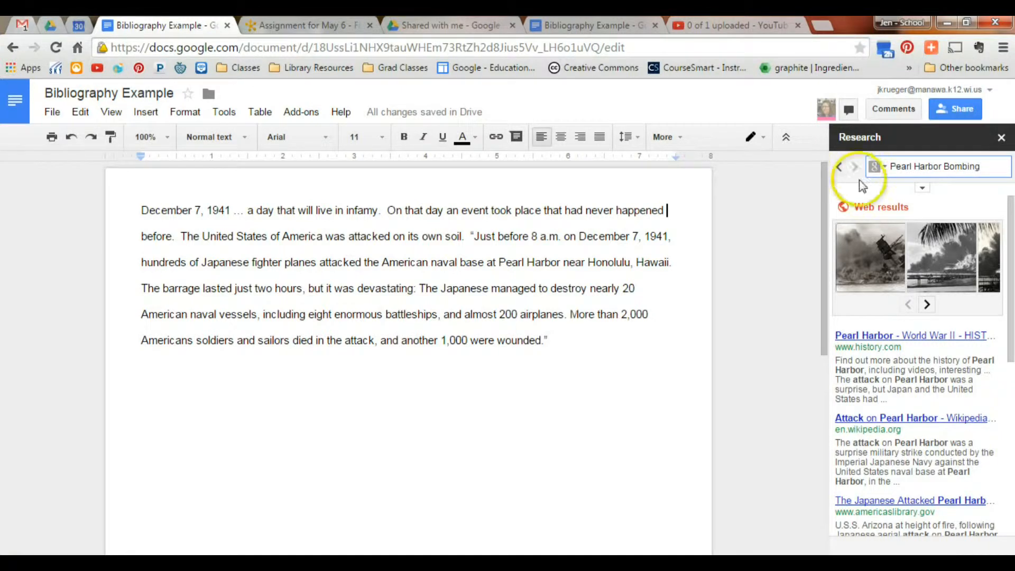
# Open the HISTORY.com Pearl Harbor result and examine the article's opening paragraph.
pyautogui.moveTo(899, 344)
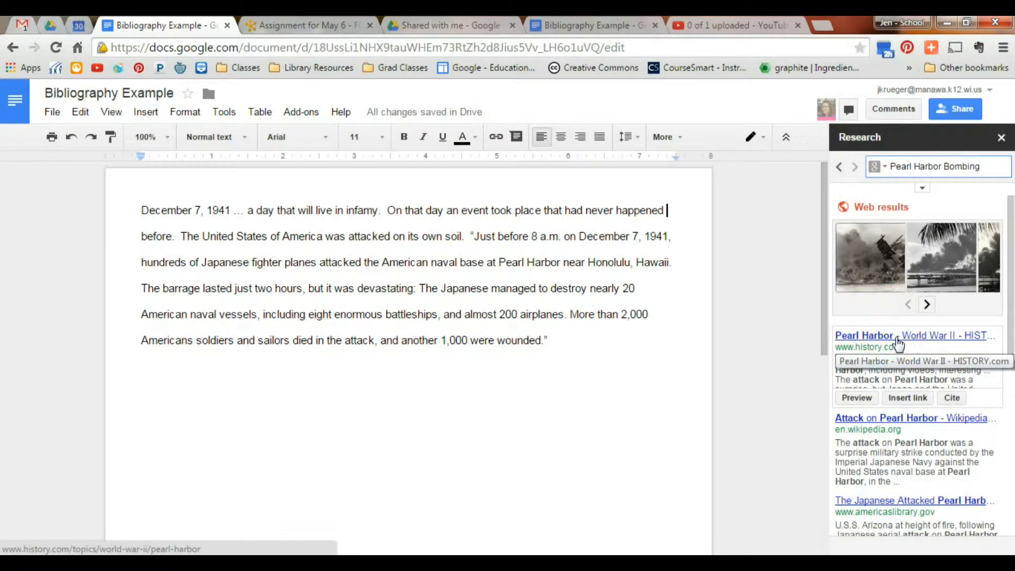
pyautogui.click(898, 342)
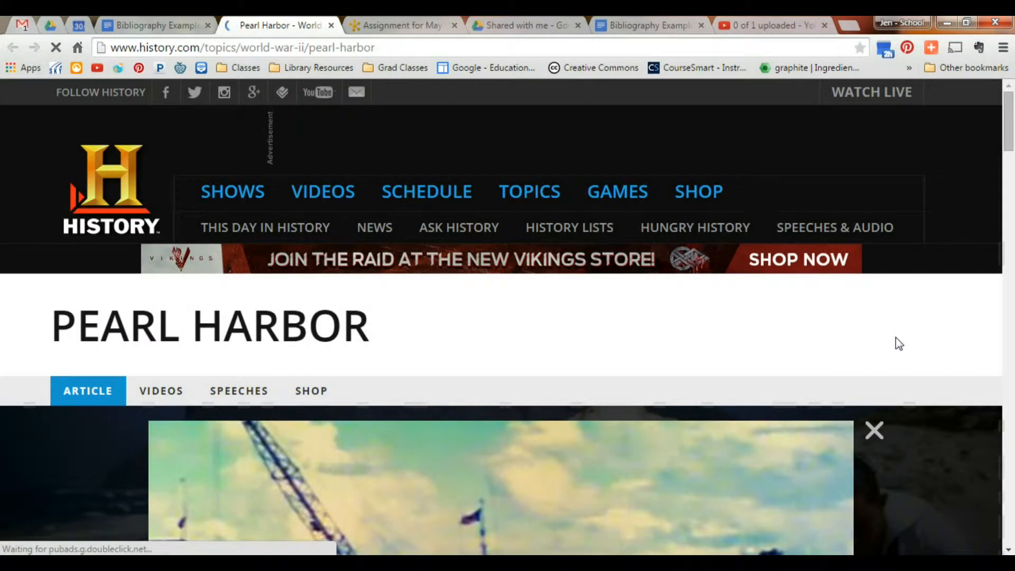
pyautogui.click(722, 332)
pyautogui.scroll(-3, 720, 329)
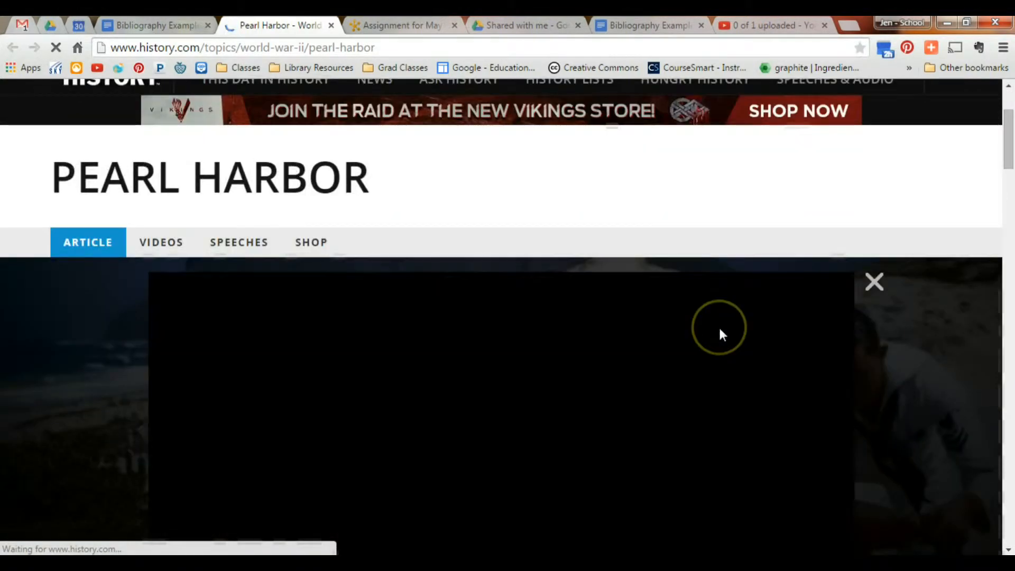
pyautogui.scroll(-8, 720, 331)
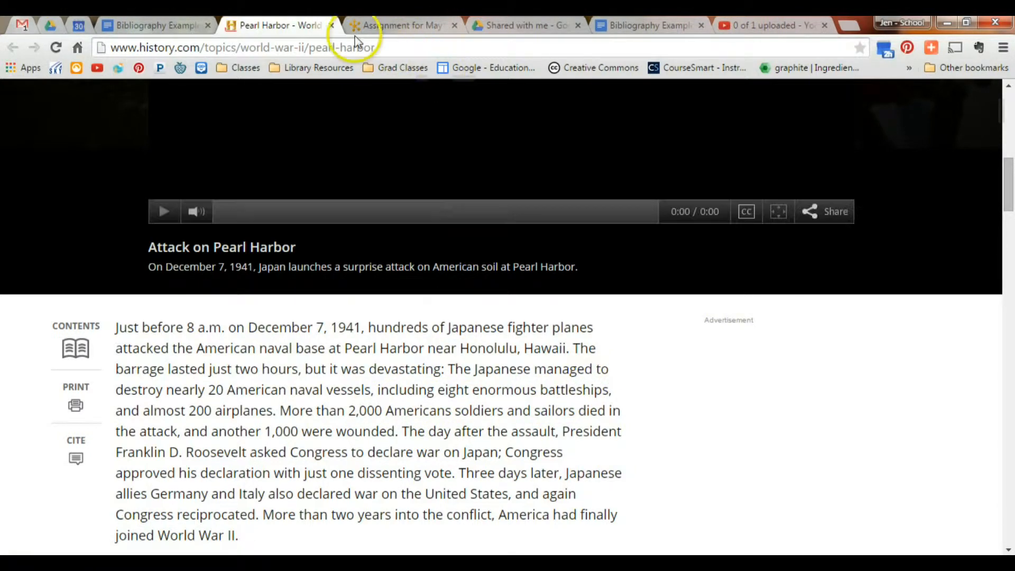
# Return to the Bibliography Example document and preview the HISTORY.com Pearl Harbor result, closing the preview when done.
pyautogui.click(176, 25)
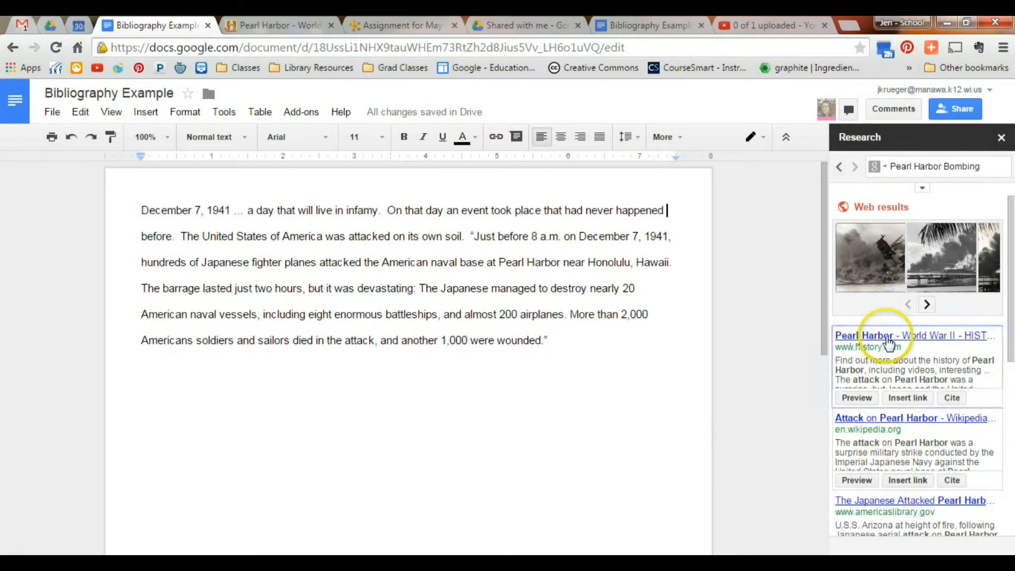
pyautogui.click(859, 400)
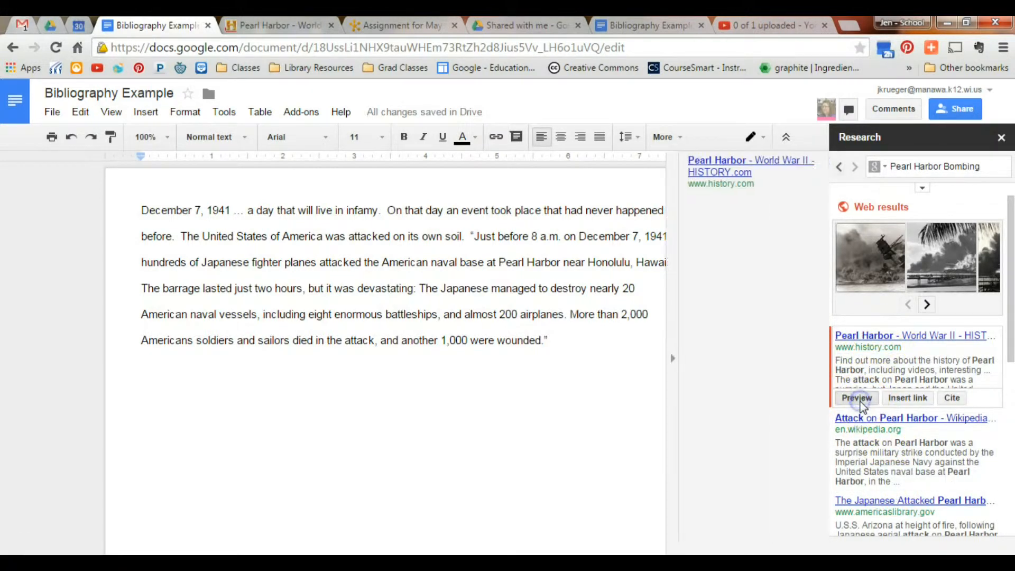
pyautogui.click(618, 359)
# Try inserting the HISTORY.com result's link into the paragraph and undo the insertion.
pyautogui.click(910, 402)
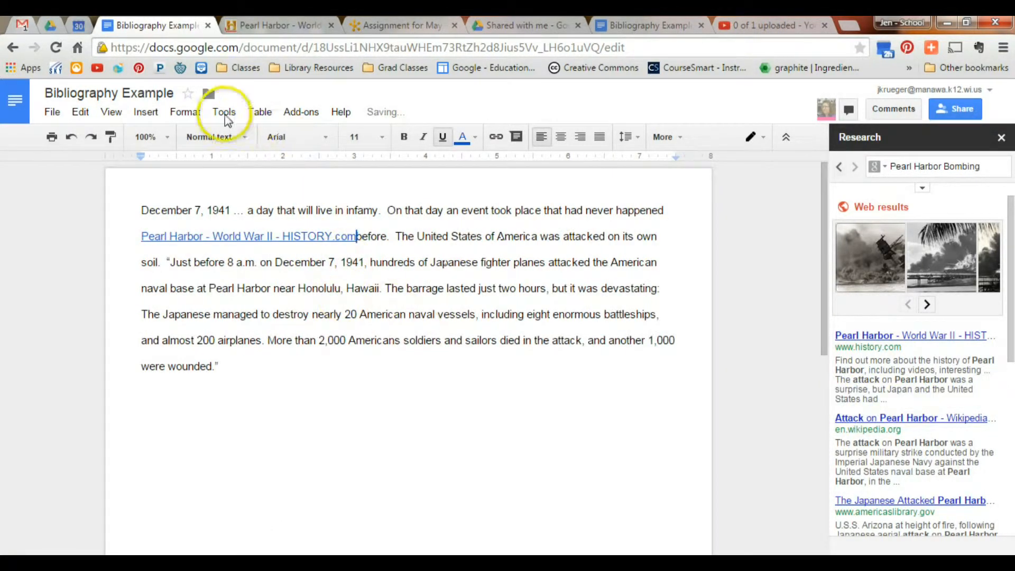
pyautogui.click(71, 136)
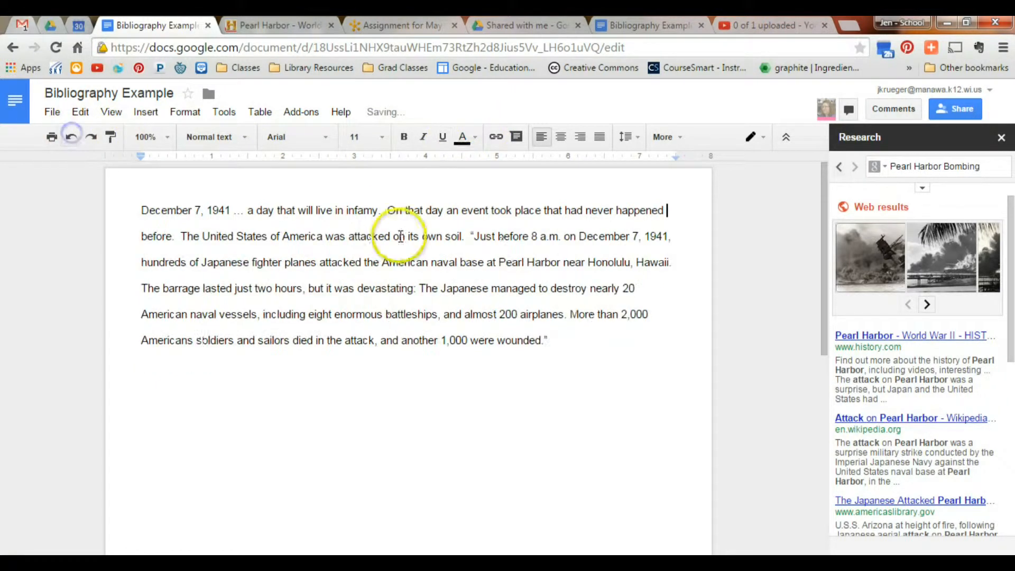
# Cite the HISTORY.com Pearl Harbor result as a footnote at the end of the quotation and check the footnote.
pyautogui.moveTo(909, 373)
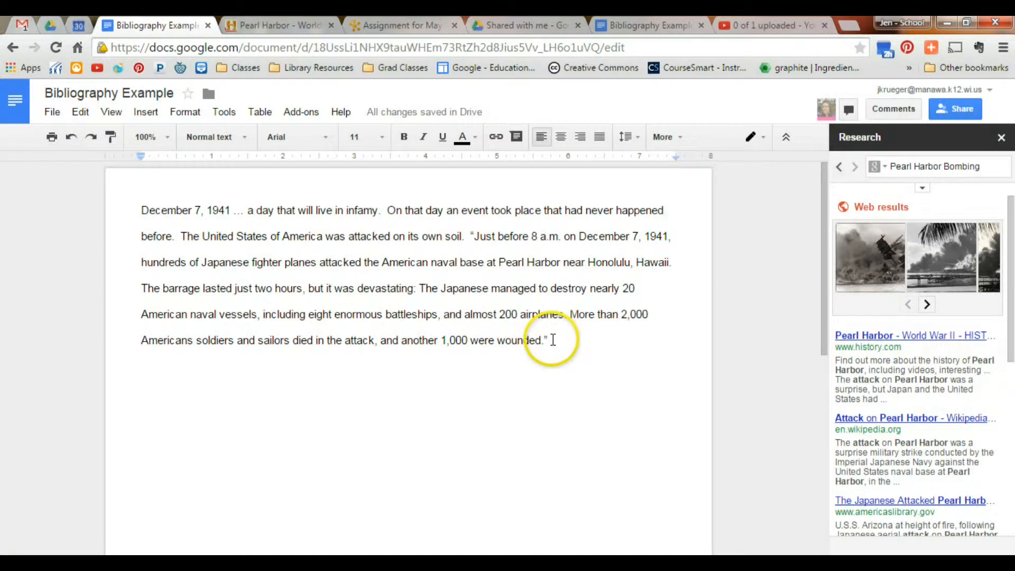
pyautogui.moveTo(938, 385)
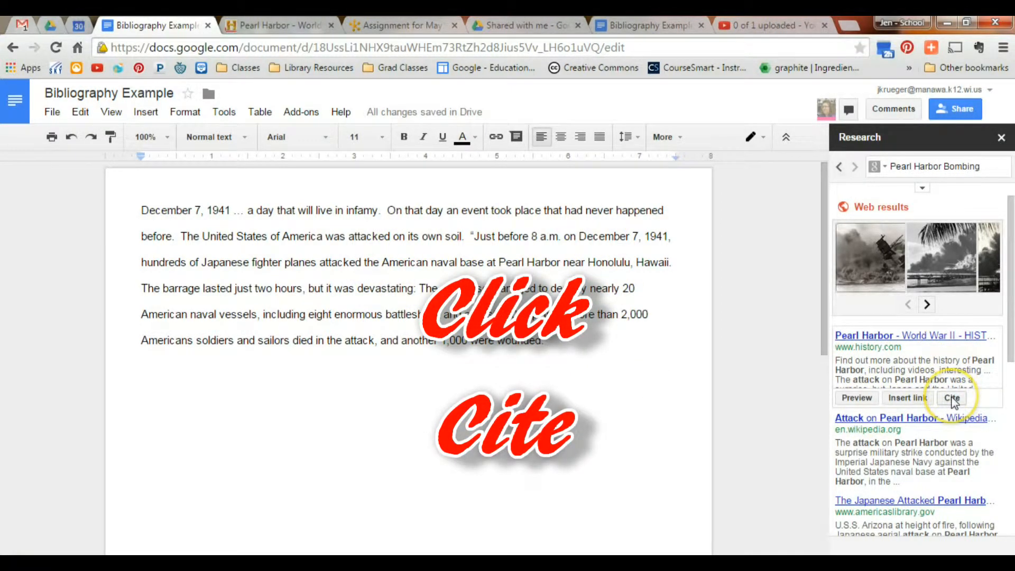
pyautogui.click(953, 399)
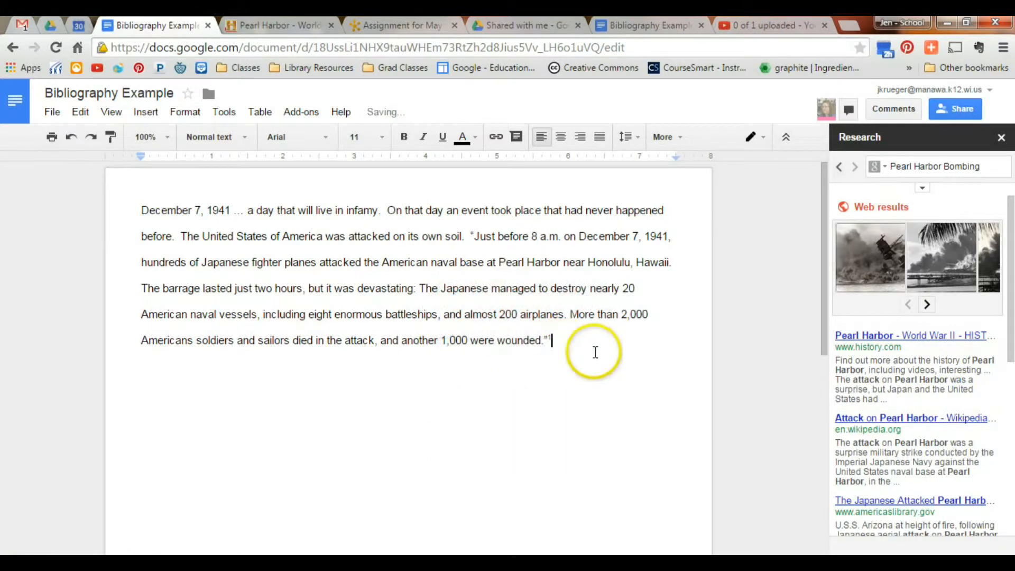
pyautogui.scroll(-8, 595, 352)
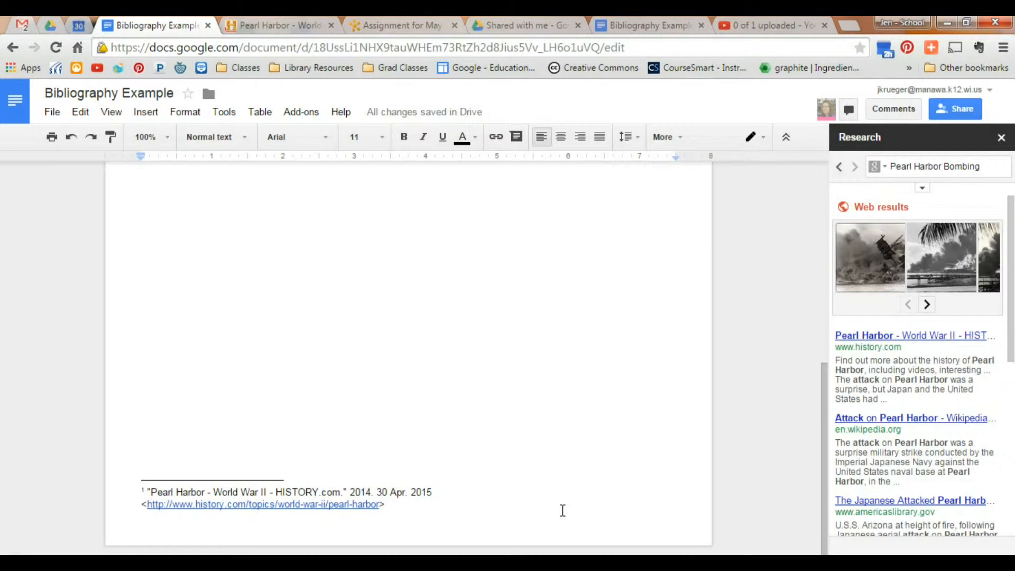
pyautogui.click(563, 510)
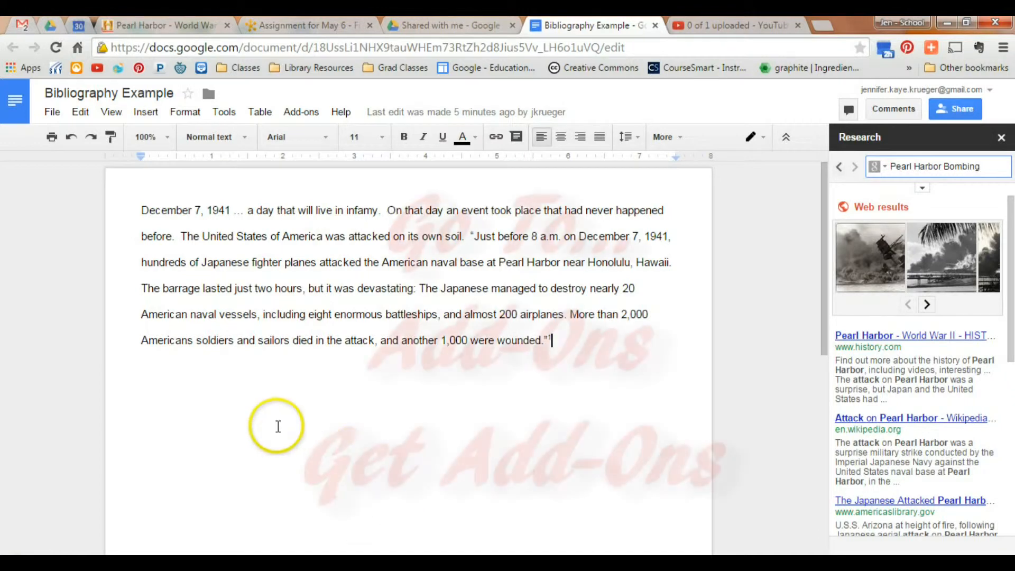
# Get the free EasyBib Bibliography Creator add-on for the document and accept its permission request.
pyautogui.click(298, 113)
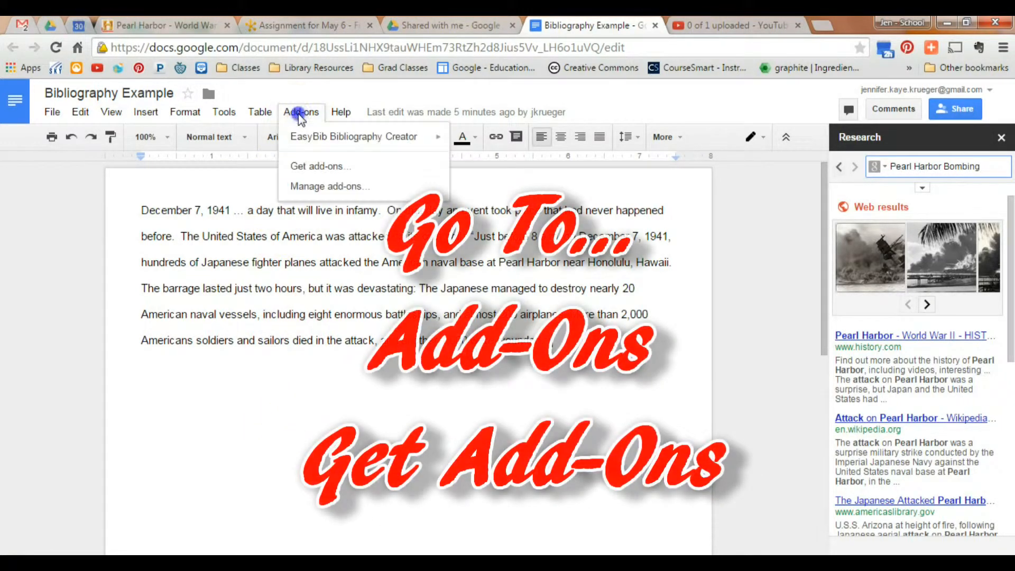
pyautogui.click(307, 168)
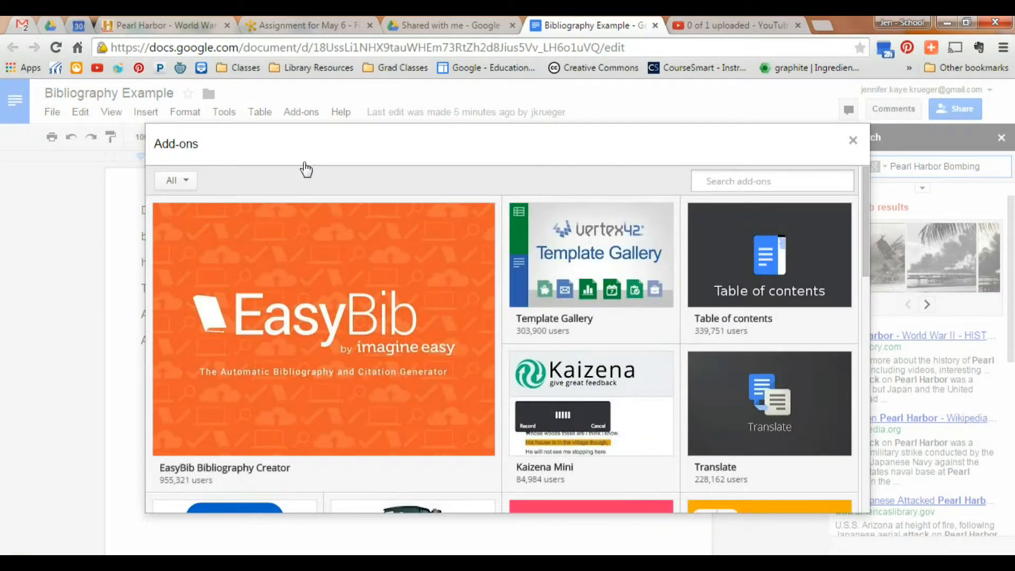
pyautogui.click(338, 324)
pyautogui.moveTo(338, 323)
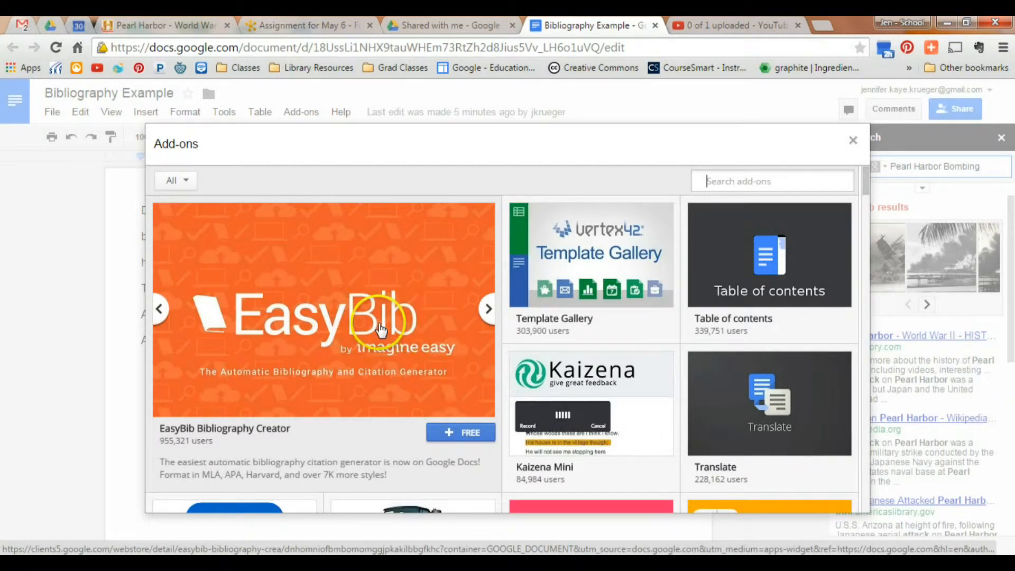
pyautogui.click(475, 339)
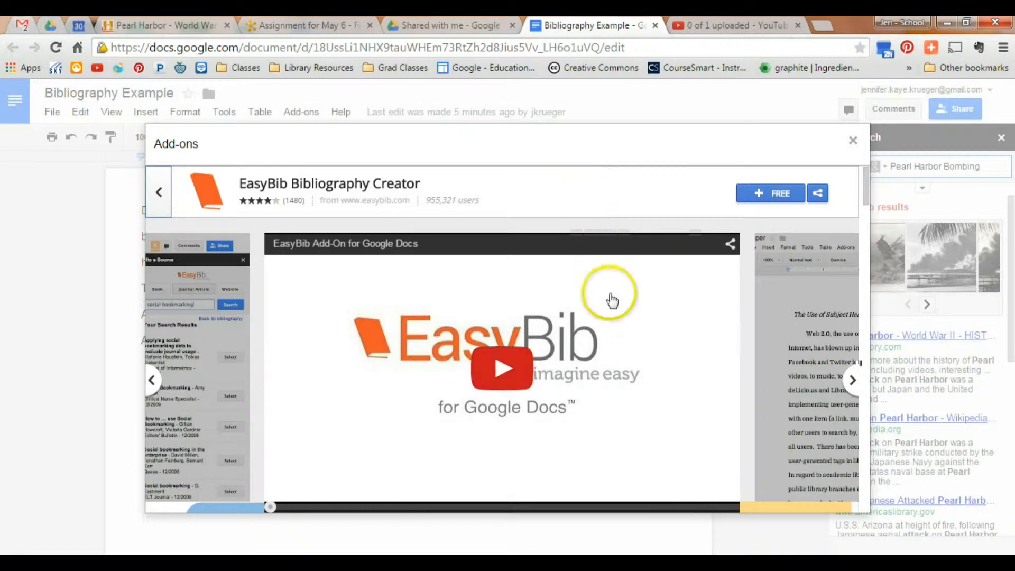
pyautogui.click(770, 196)
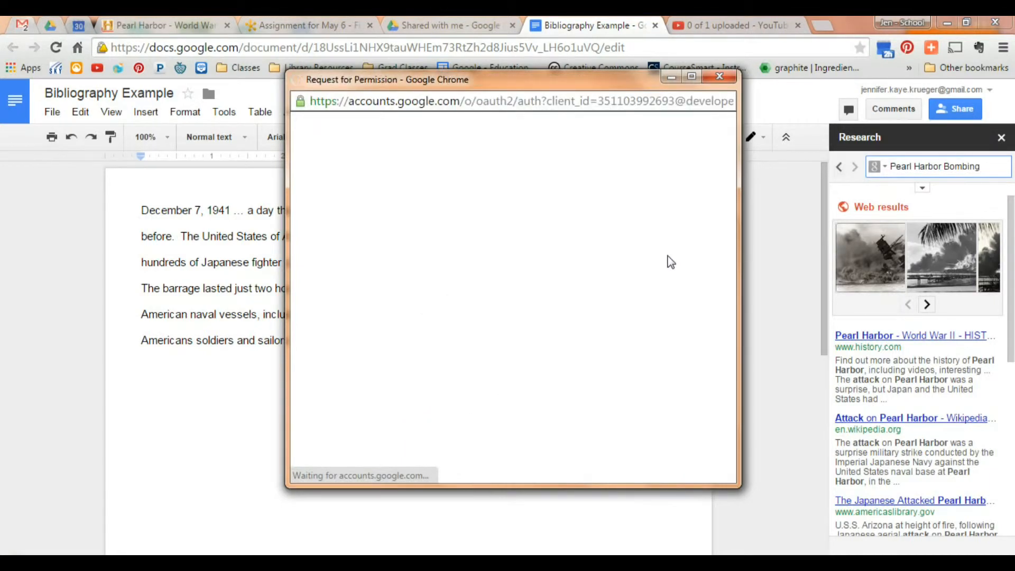
pyautogui.click(446, 492)
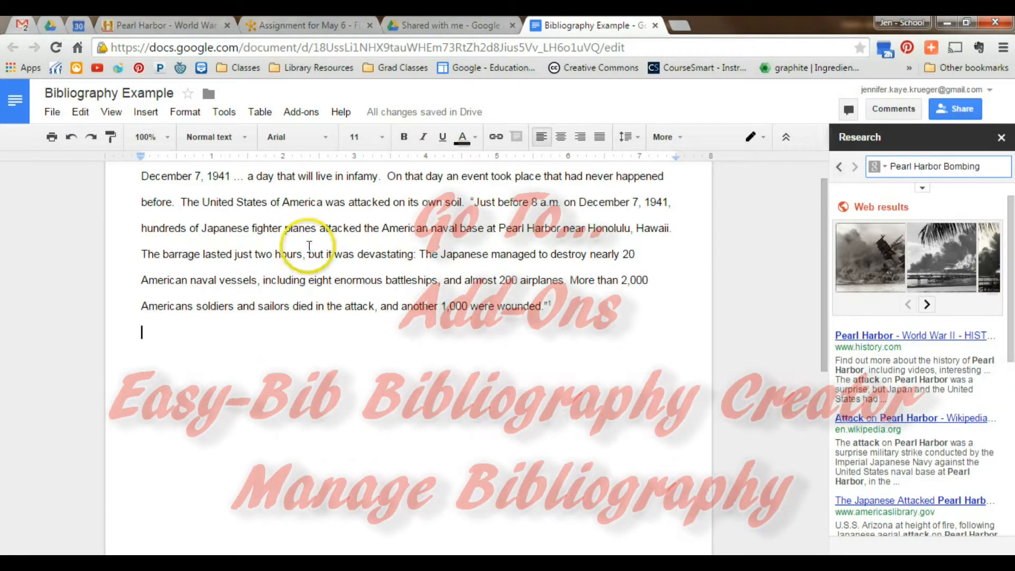
# Open the Manage Bibliography function of the EasyBib Bibliography Creator add-on.
pyautogui.click(303, 112)
pyautogui.moveTo(318, 135)
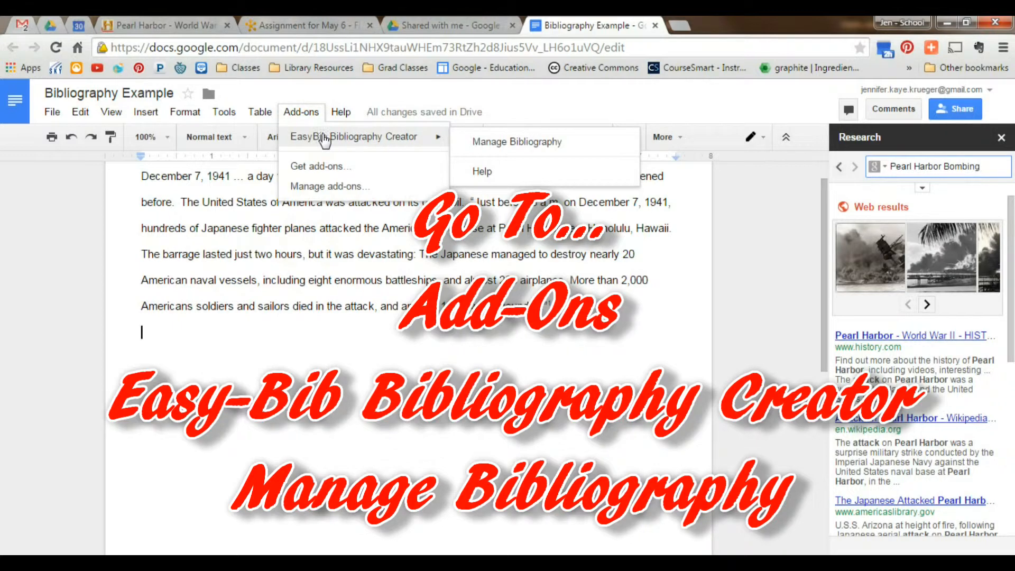
pyautogui.click(509, 141)
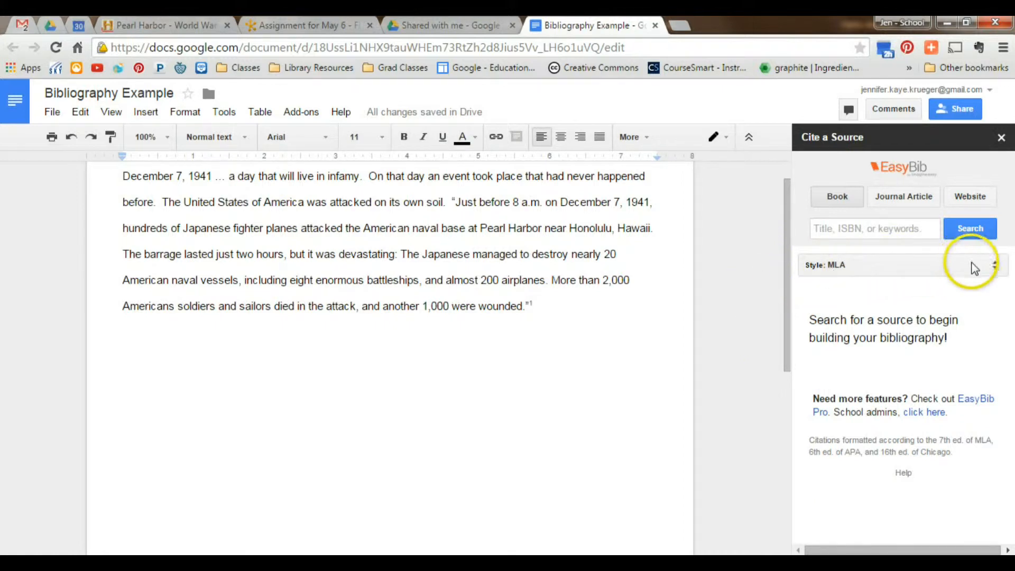
# Browse the available EasyBib citation styles and choose MLA.
pyautogui.click(996, 266)
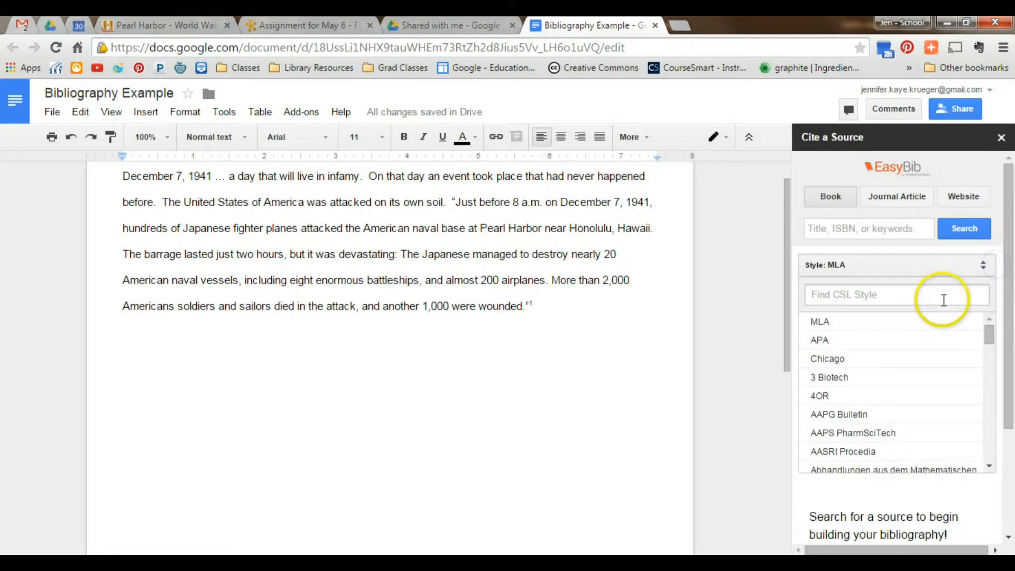
pyautogui.scroll(-2, 915, 359)
pyautogui.scroll(-9, 915, 365)
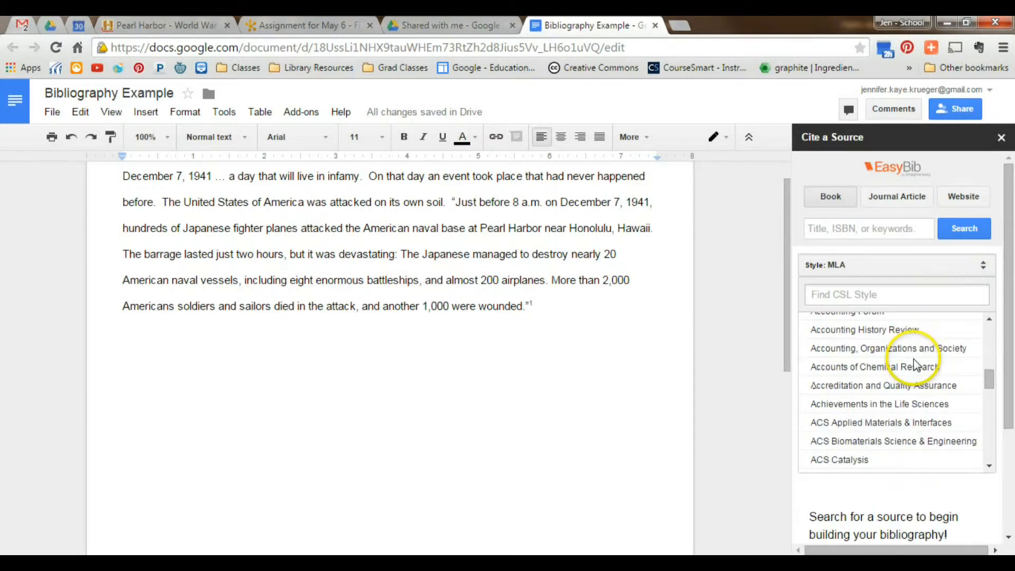
pyautogui.scroll(7, 913, 353)
pyautogui.scroll(4, 913, 353)
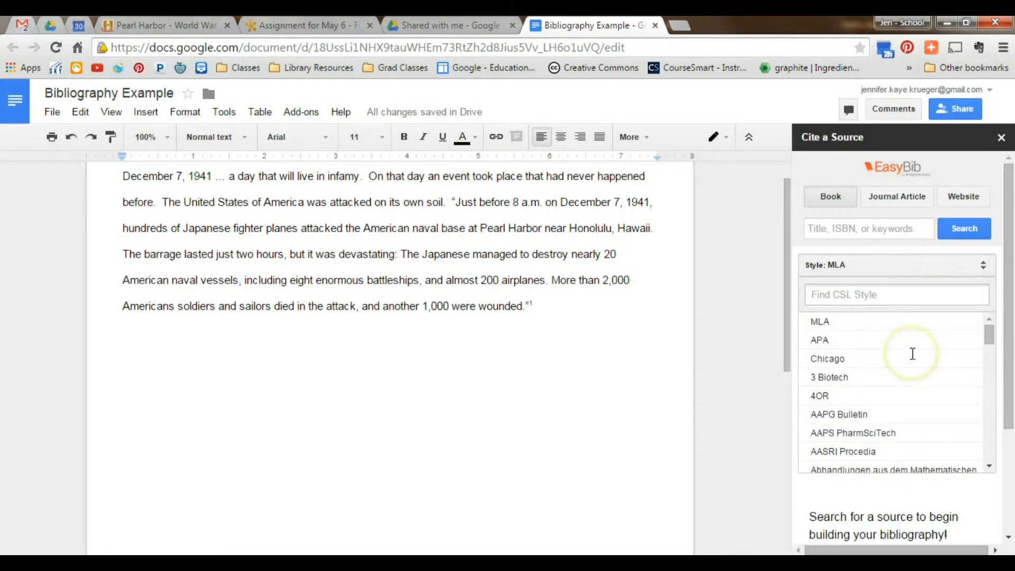
pyautogui.click(861, 325)
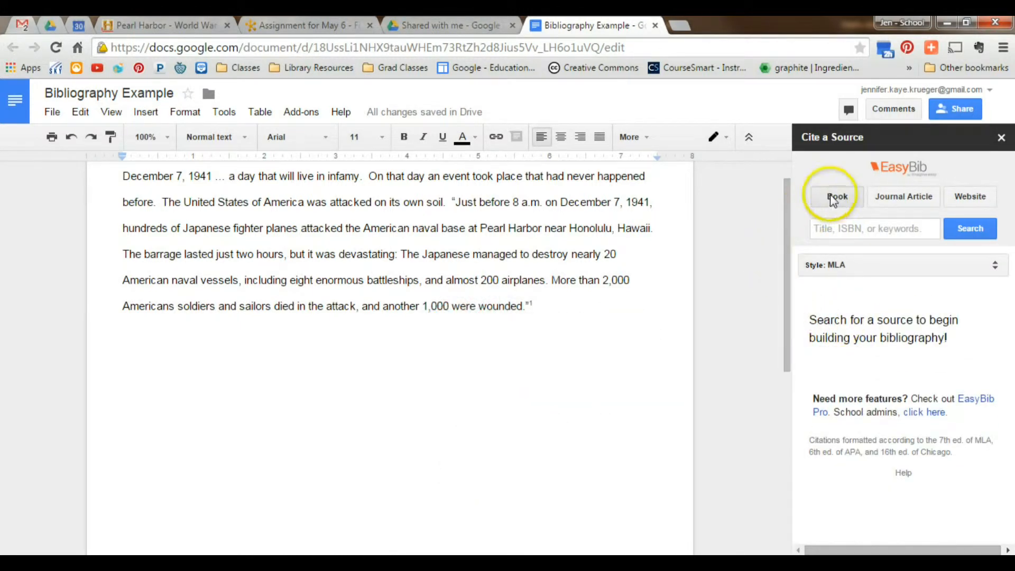
pyautogui.click(891, 203)
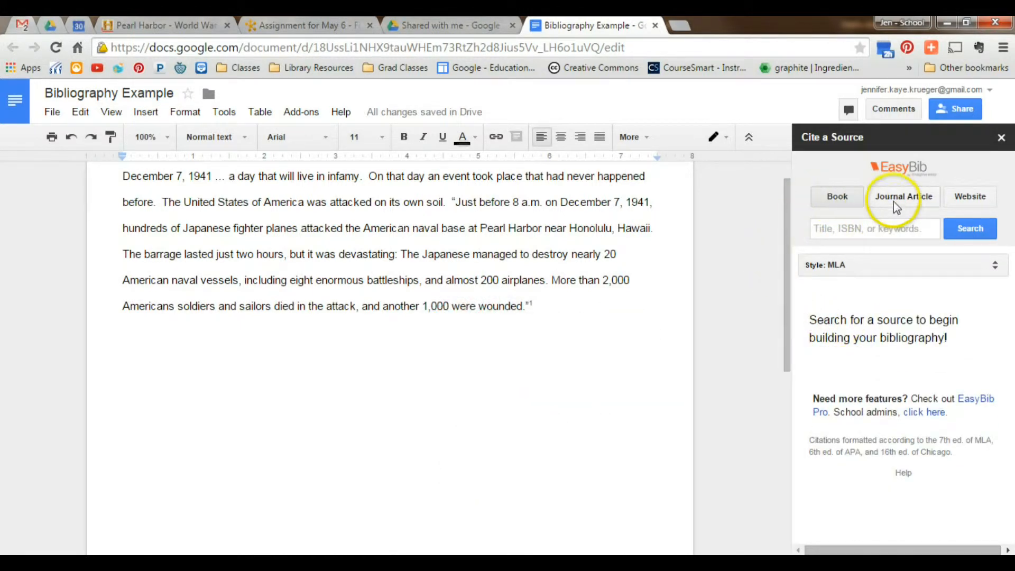
pyautogui.click(971, 196)
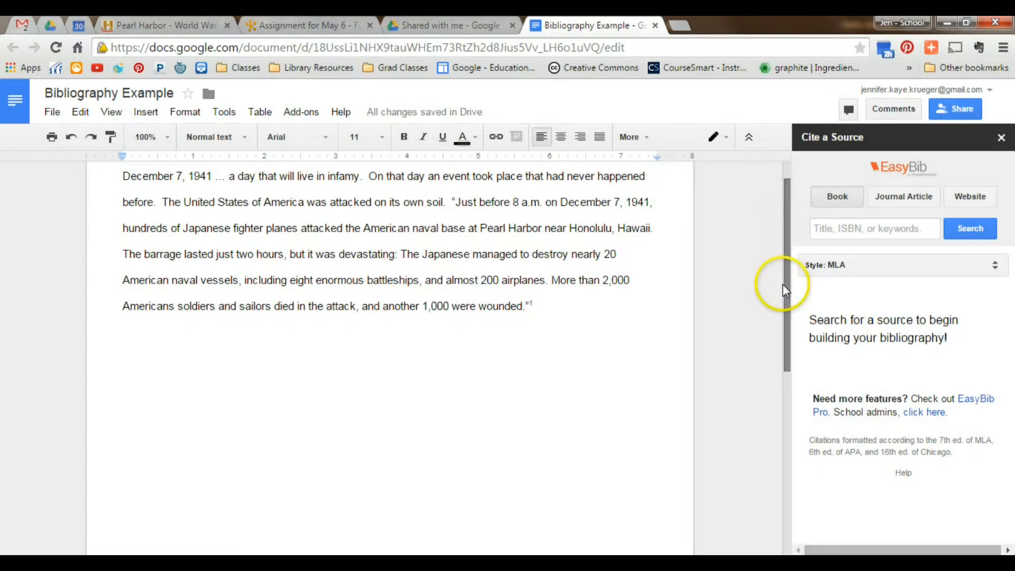
# Set the EasyBib source type to Website and copy the URL of the History.com Pearl Harbor article.
pyautogui.click(969, 197)
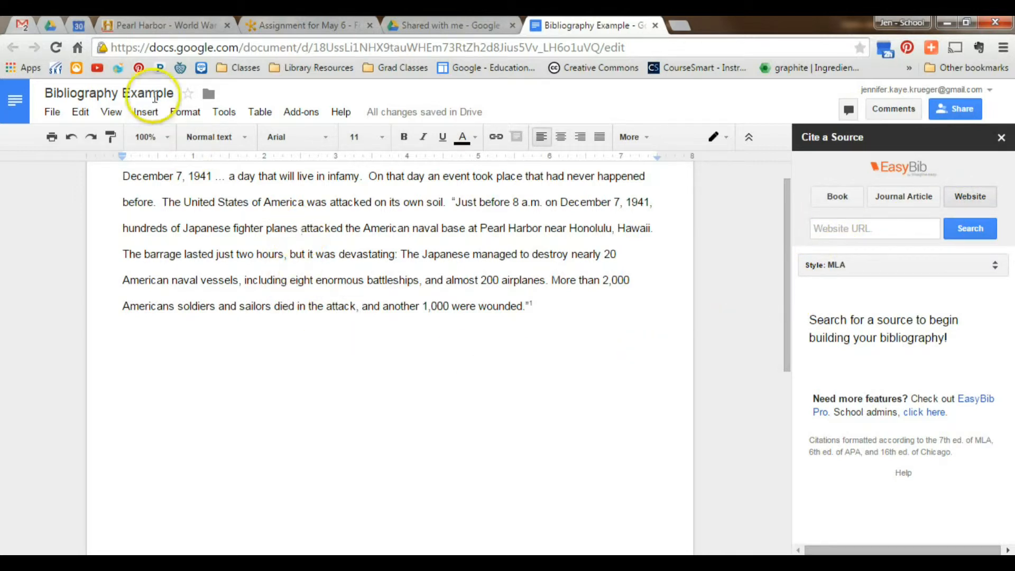
pyautogui.click(151, 27)
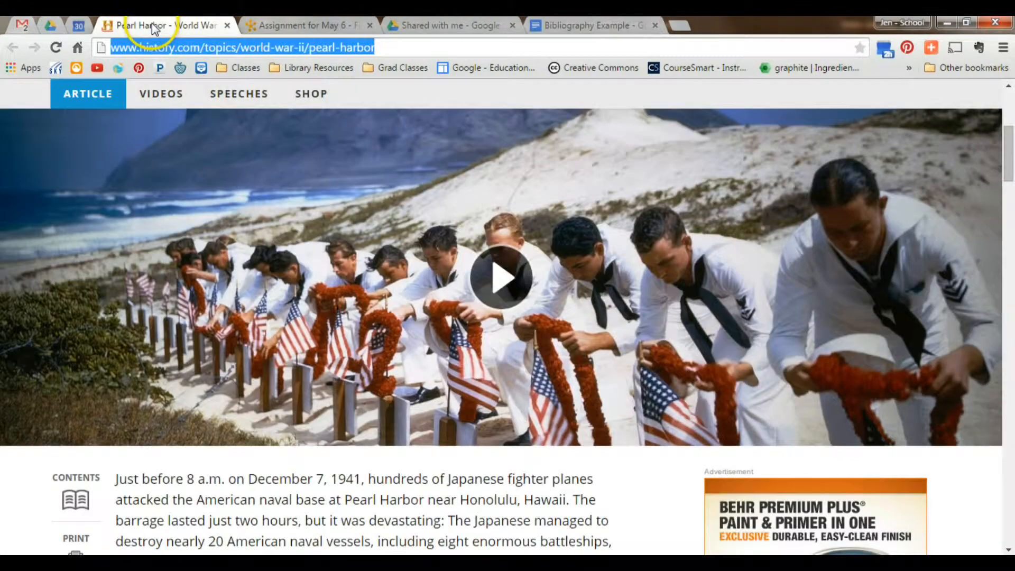
pyautogui.rightClick(348, 48)
pyautogui.click(376, 100)
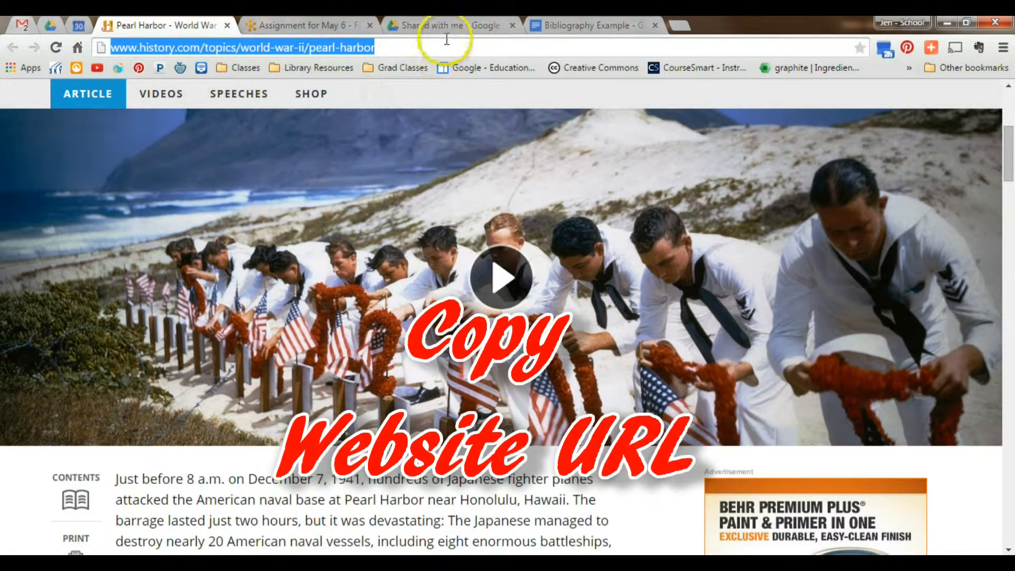
pyautogui.click(562, 24)
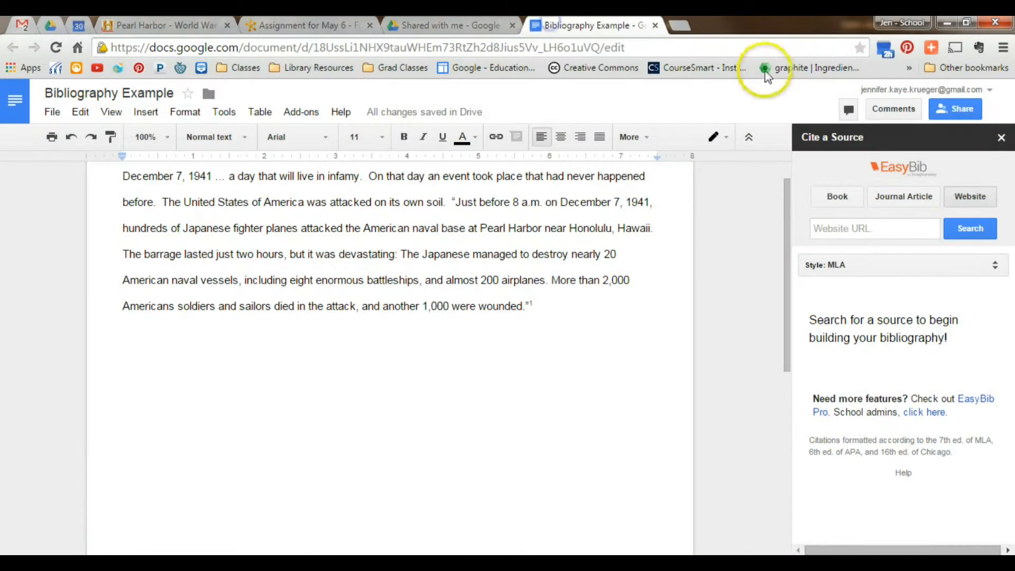
# Search EasyBib for the copied History.com URL and add the Pearl Harbor result to the bibliography list.
pyautogui.rightClick(818, 228)
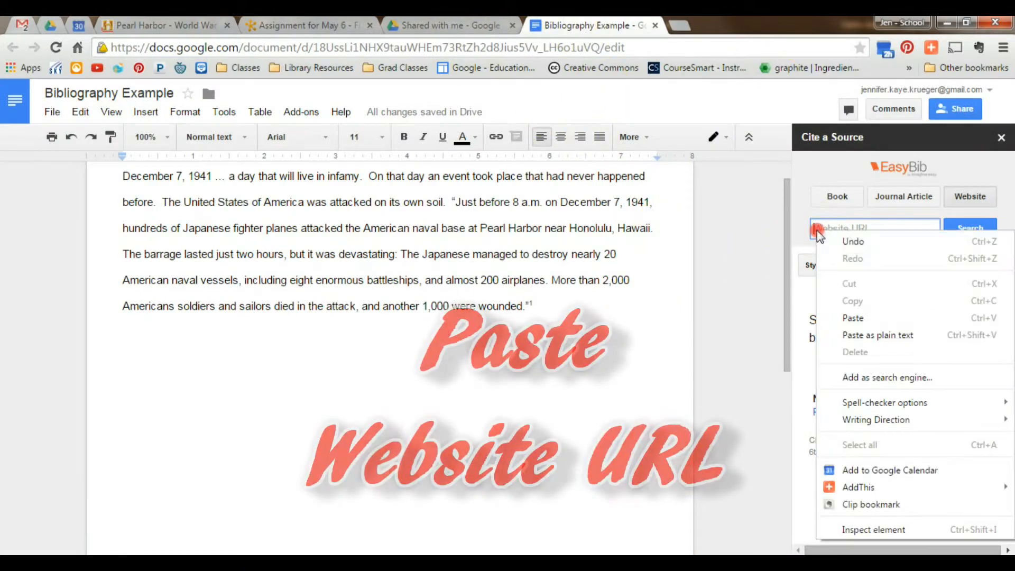
pyautogui.click(853, 318)
pyautogui.click(988, 232)
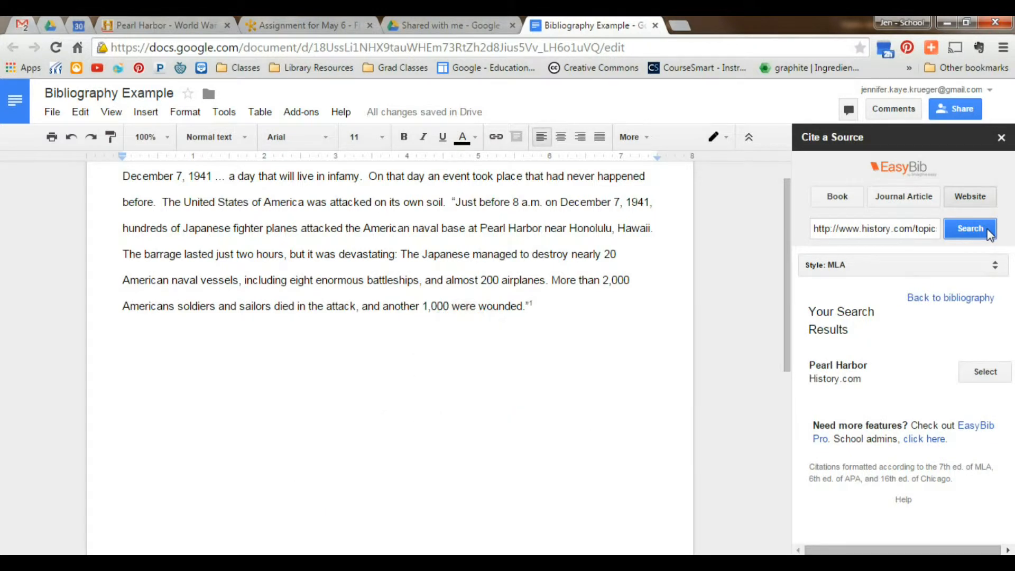
pyautogui.click(998, 375)
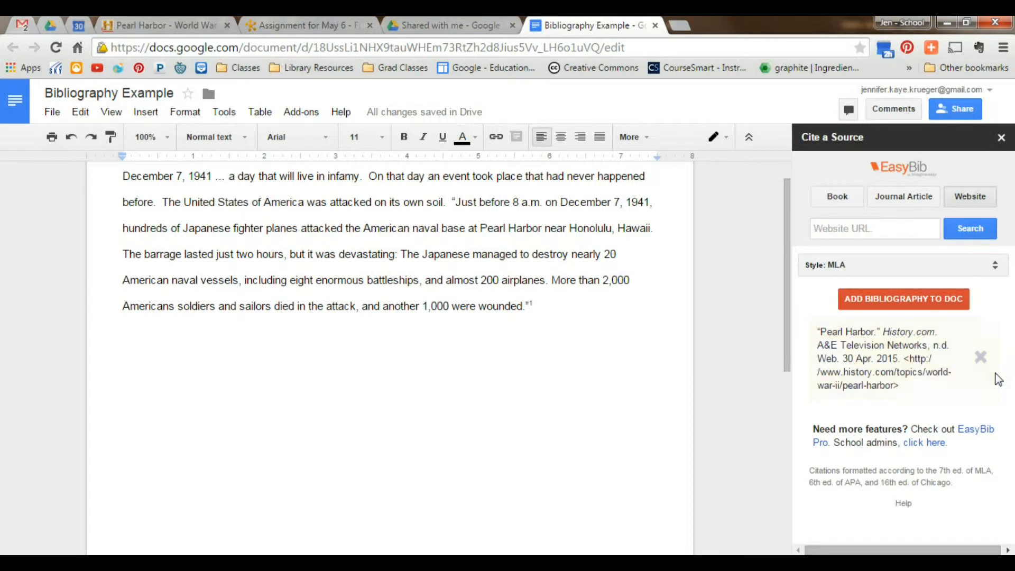
pyautogui.click(912, 415)
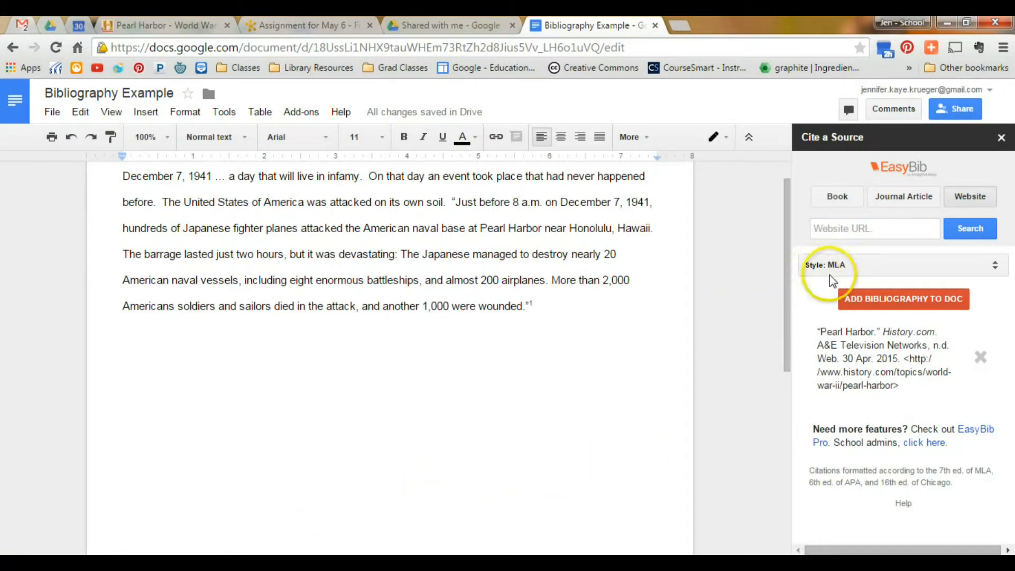
# Look at the EasyBib search options for book, journal article and website sources.
pyautogui.click(848, 195)
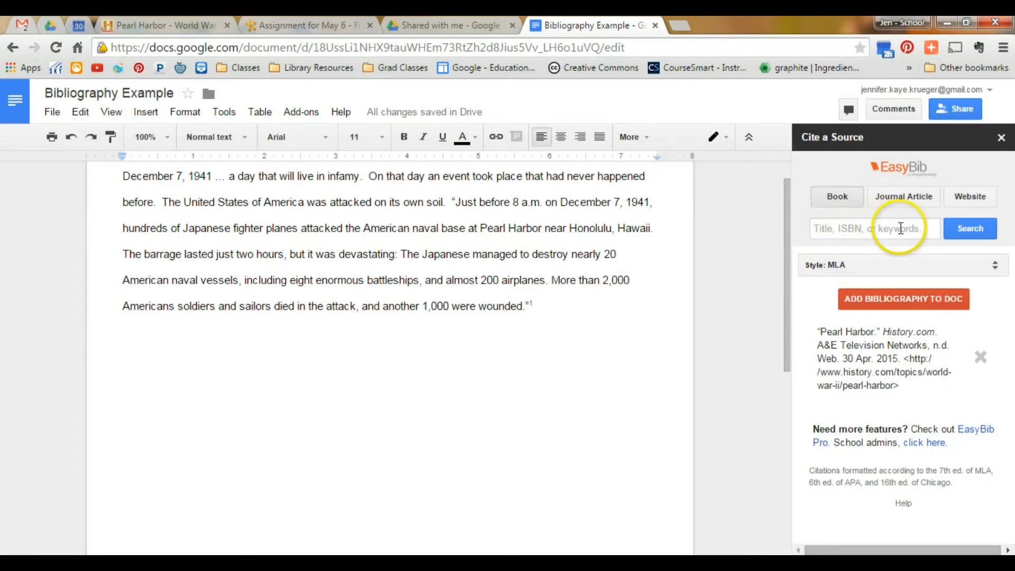
pyautogui.click(921, 199)
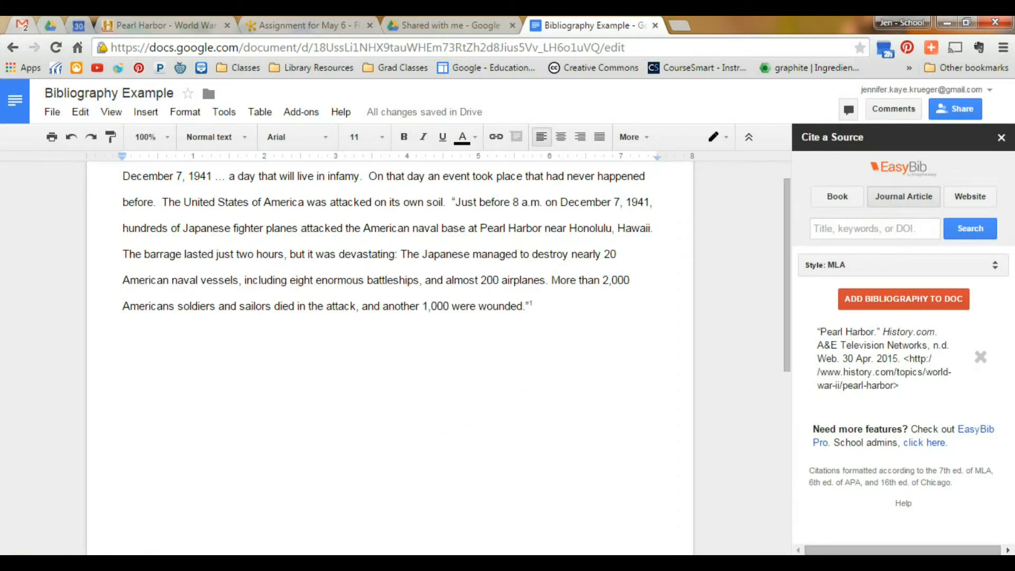
pyautogui.moveTo(1007, 262)
pyautogui.mouseDown()
pyautogui.moveTo(1006, 362)
pyautogui.moveTo(1006, 249)
pyautogui.mouseUp()
pyautogui.click(956, 204)
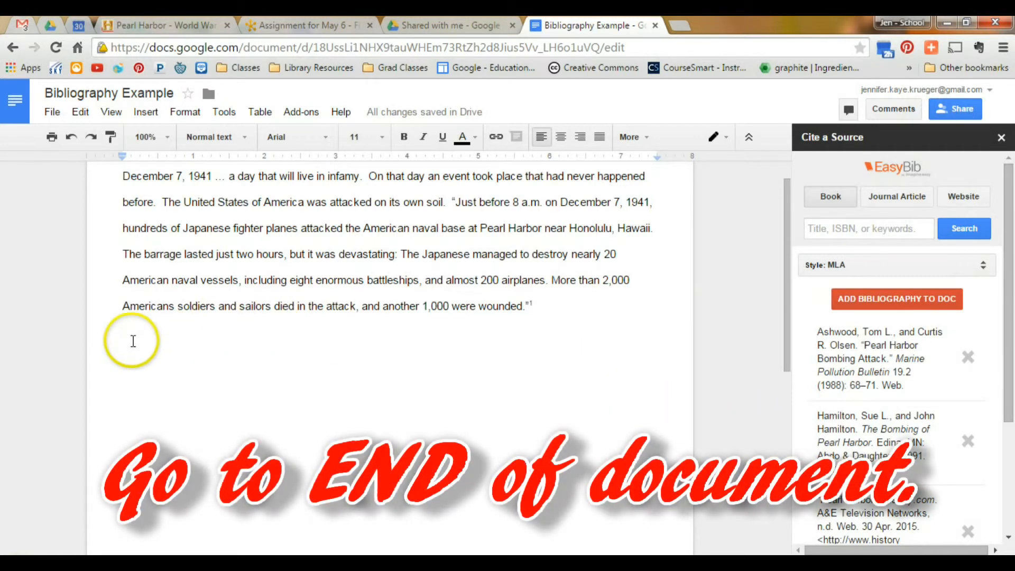
# Insert a page break at the end of the document, add the EasyBib bibliography on the new page and check its entries.
pyautogui.click(146, 113)
pyautogui.click(183, 398)
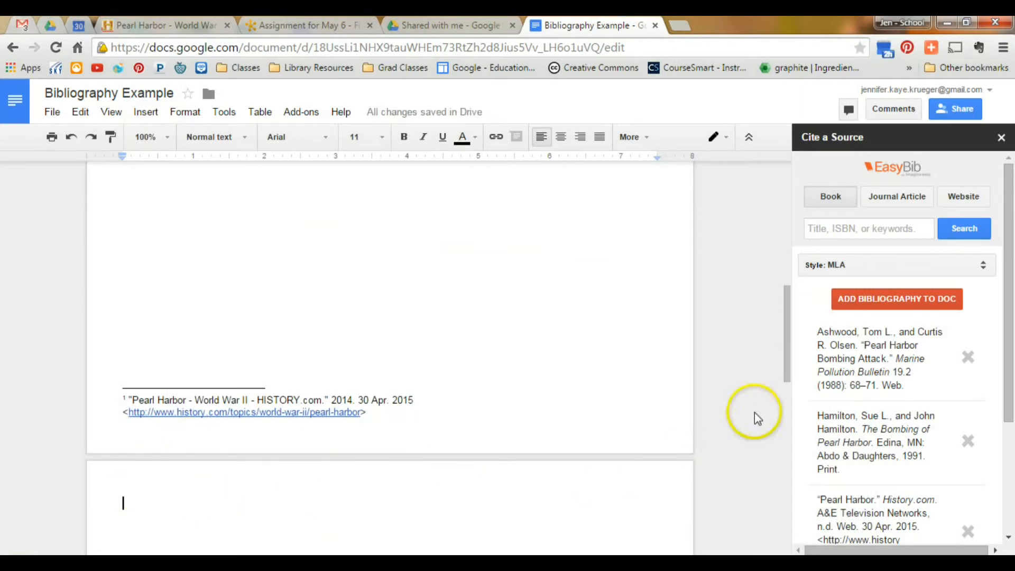
pyautogui.click(892, 292)
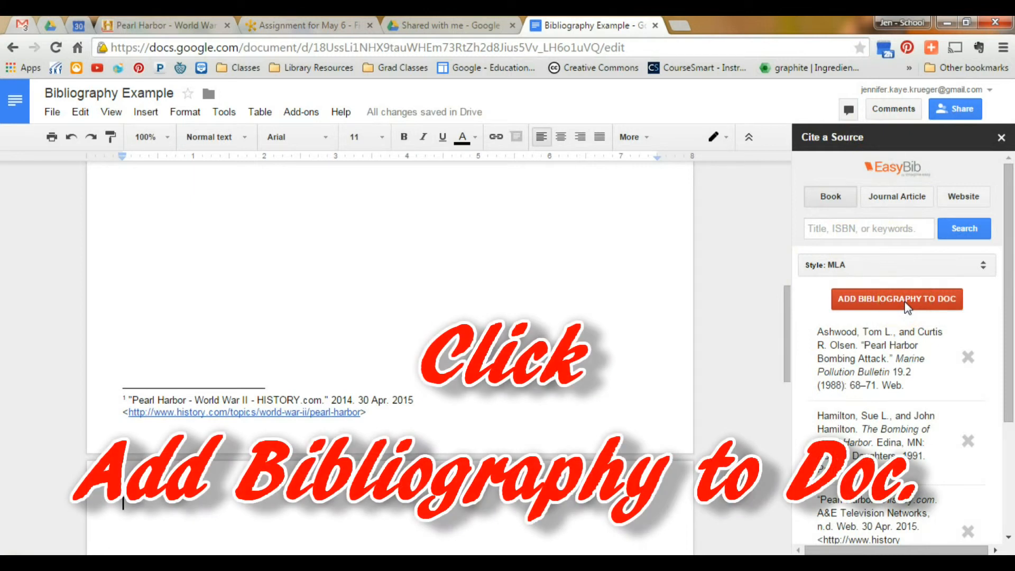
pyautogui.click(906, 304)
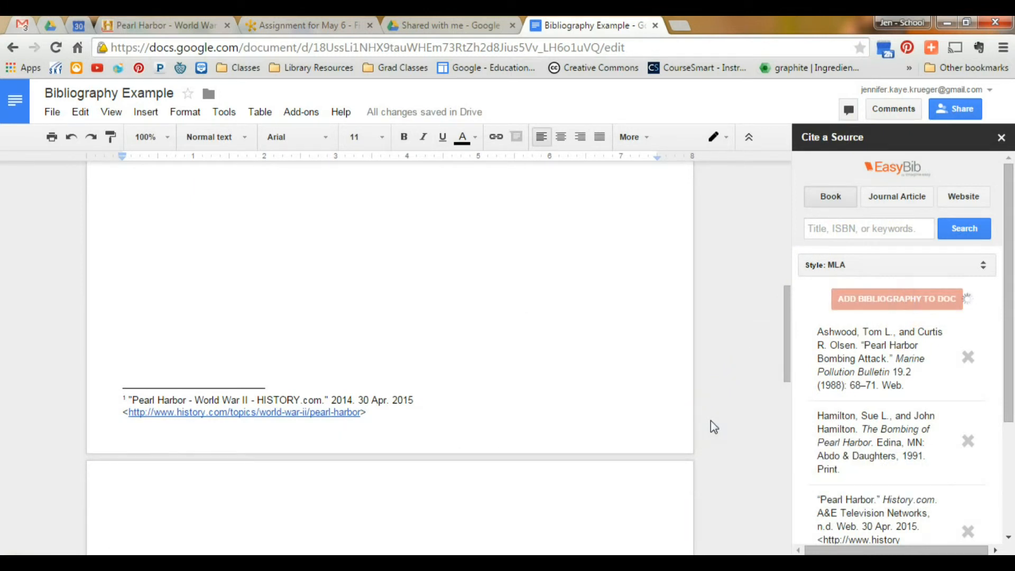
pyautogui.click(553, 413)
pyautogui.scroll(-10, 534, 400)
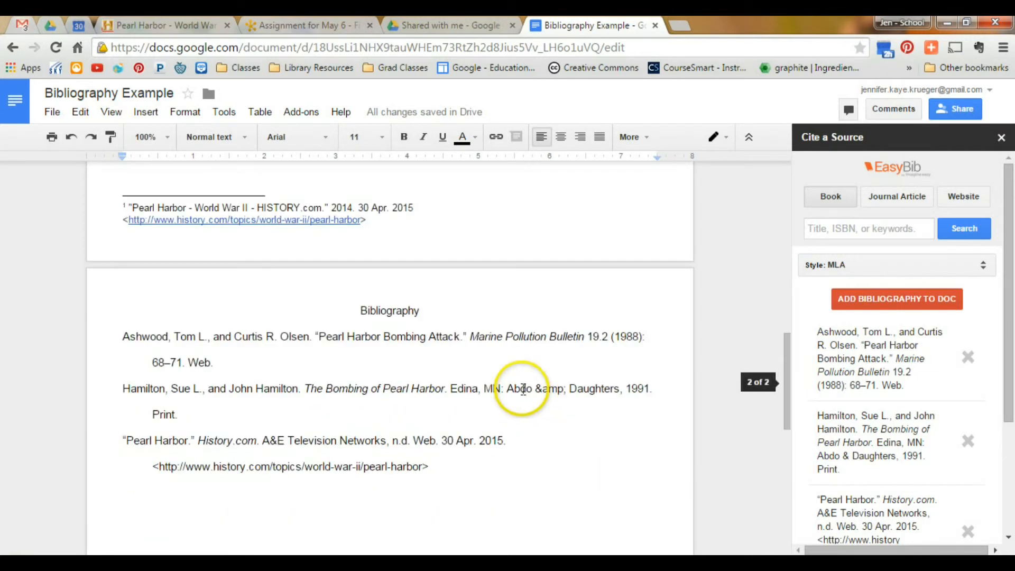